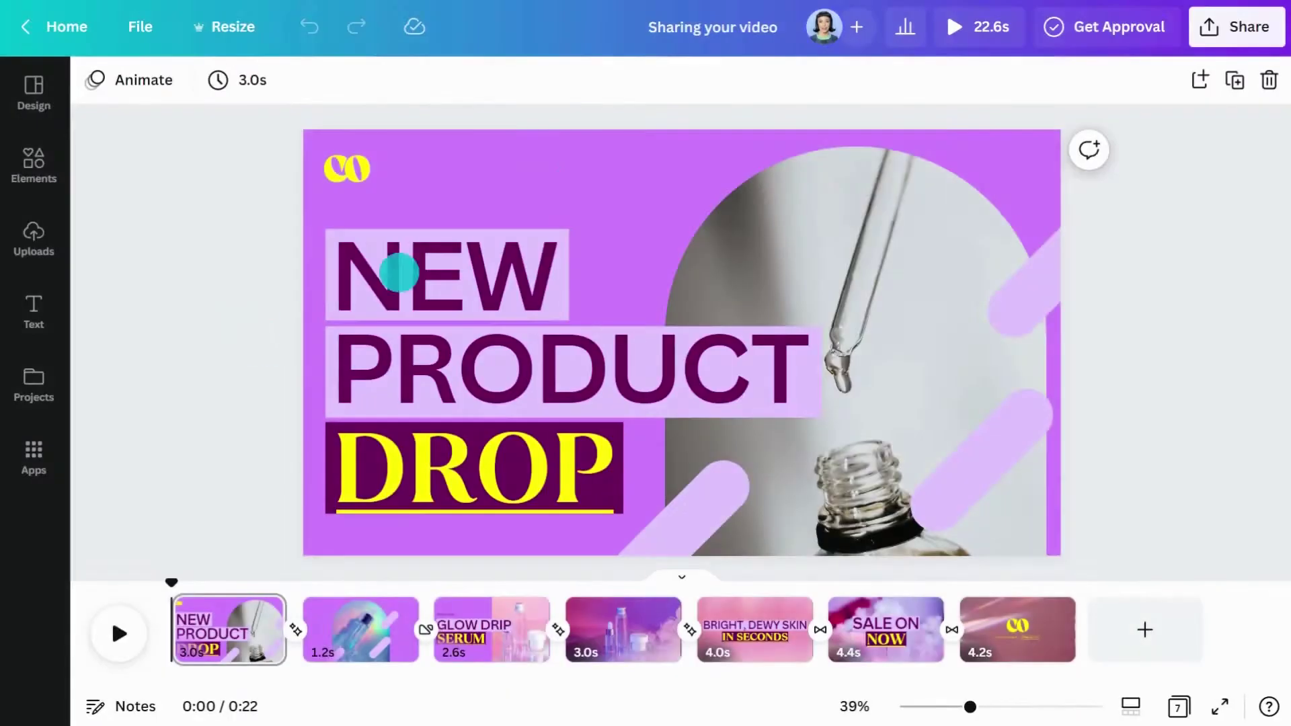
- Copy the design's public link, keeping Can edit access for anyone with it
click(855, 31)
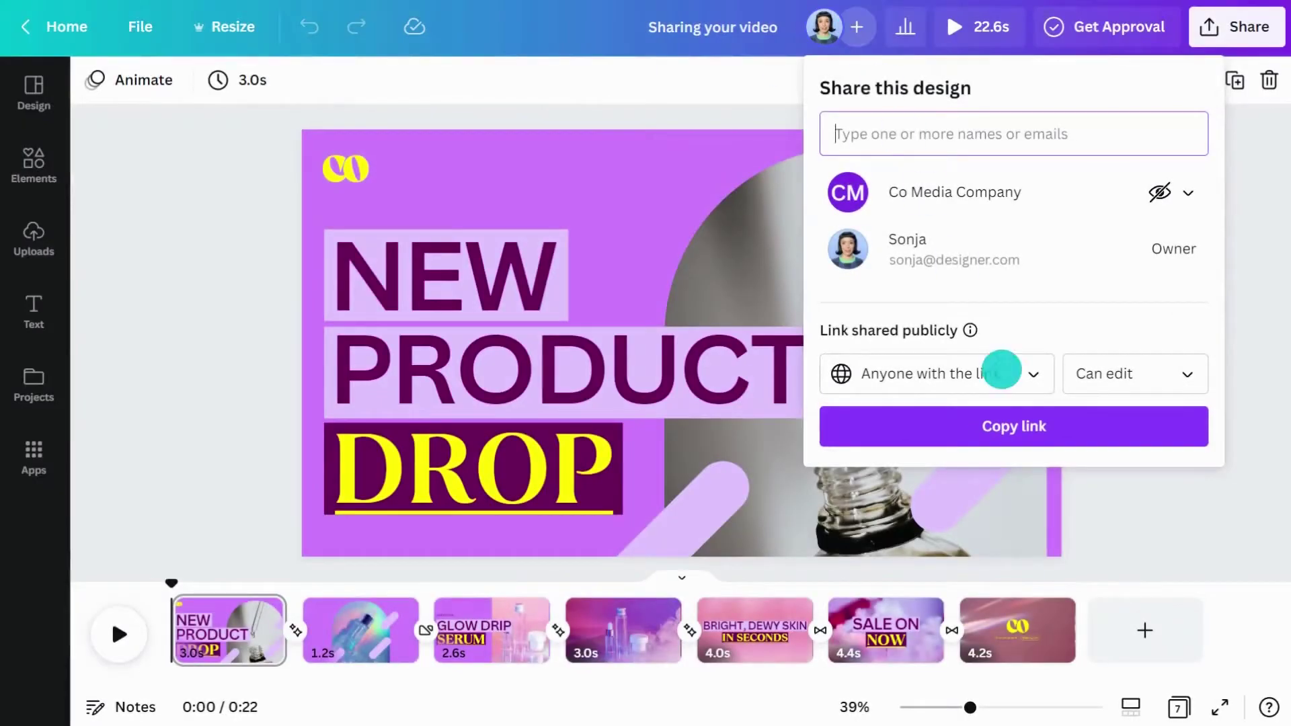
click(1024, 427)
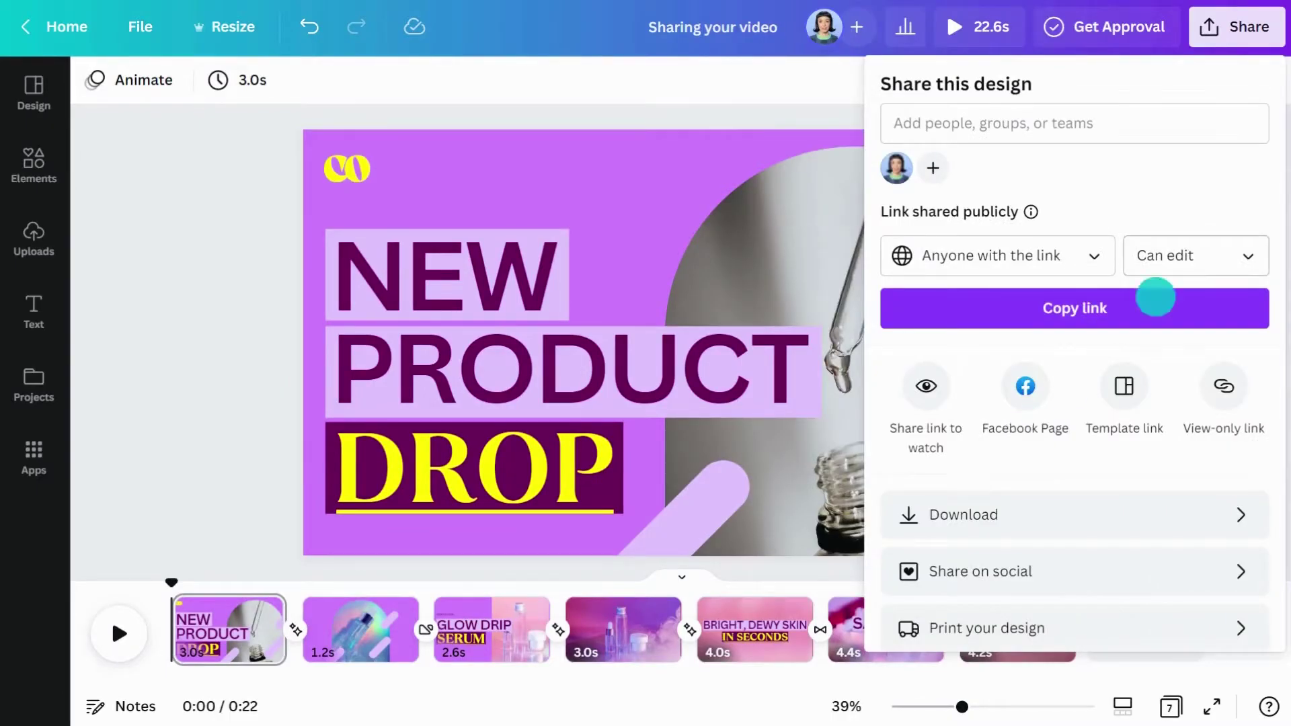
click(1193, 258)
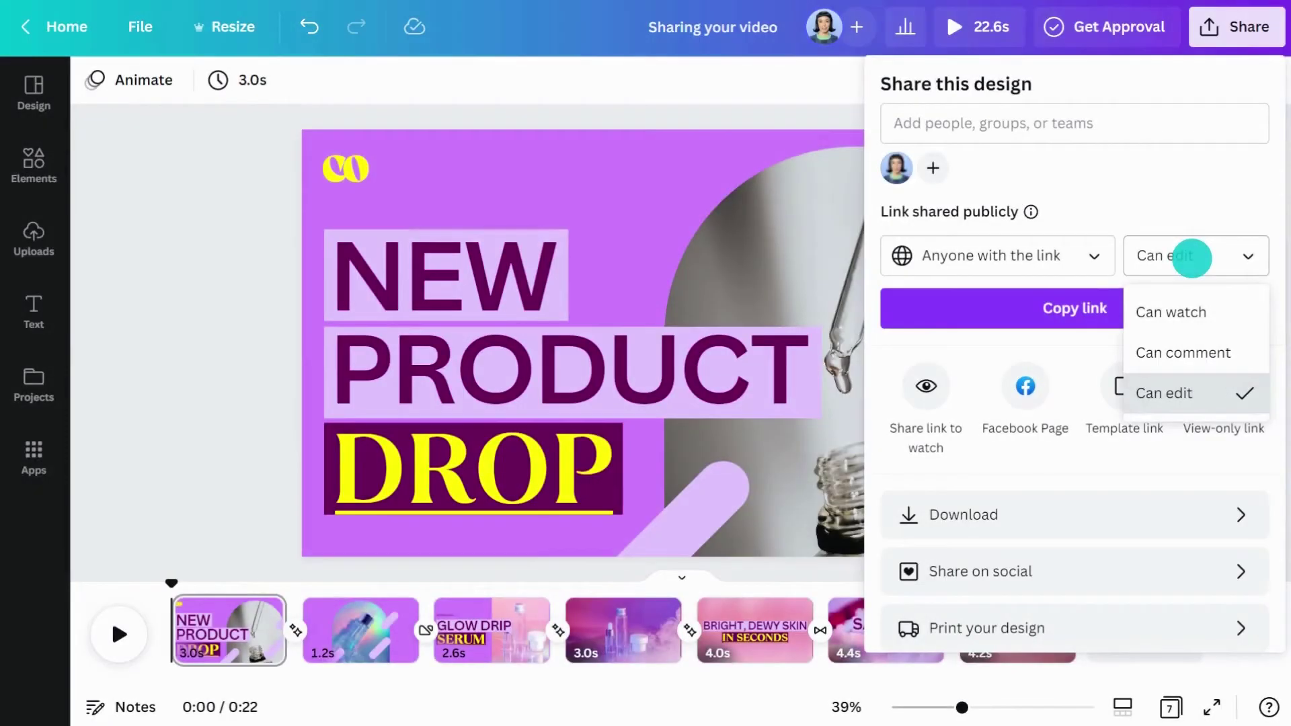
click(1193, 258)
click(829, 118)
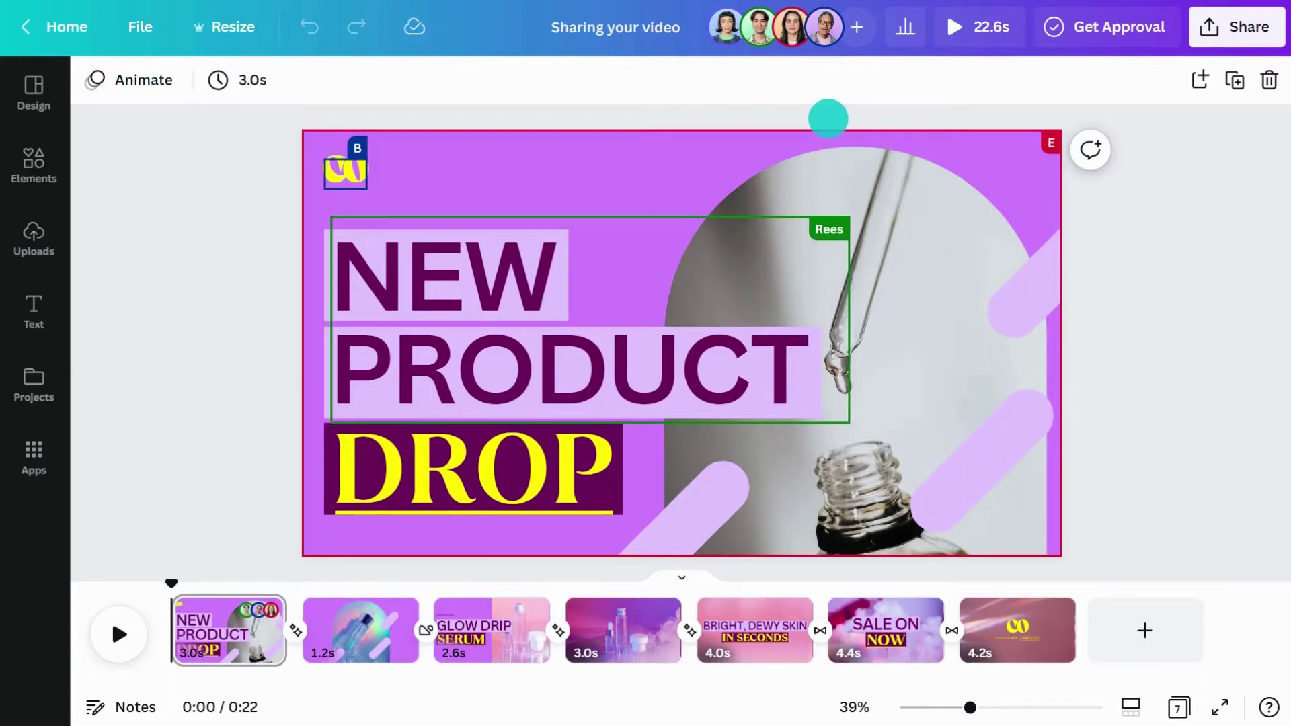
- Comment on the bottle photo asking Ben for the latest product shot, assigned to him
click(904, 268)
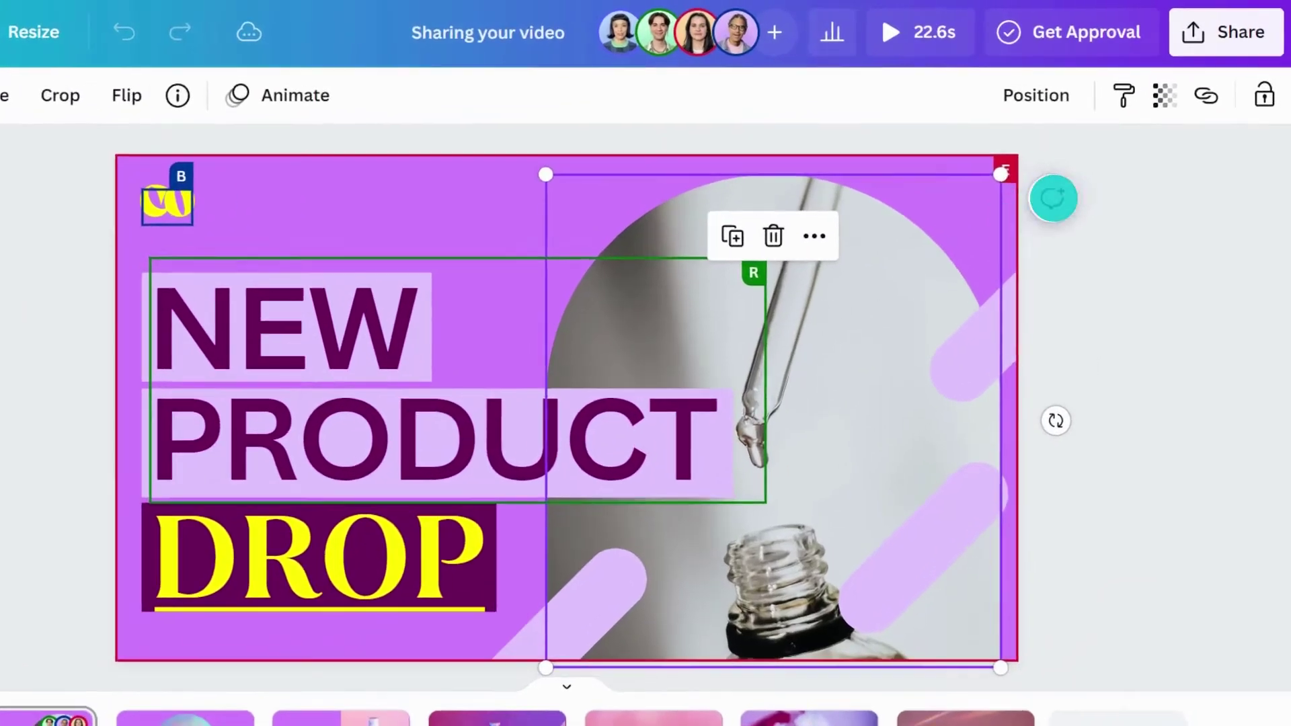
click(1091, 166)
text(@b)
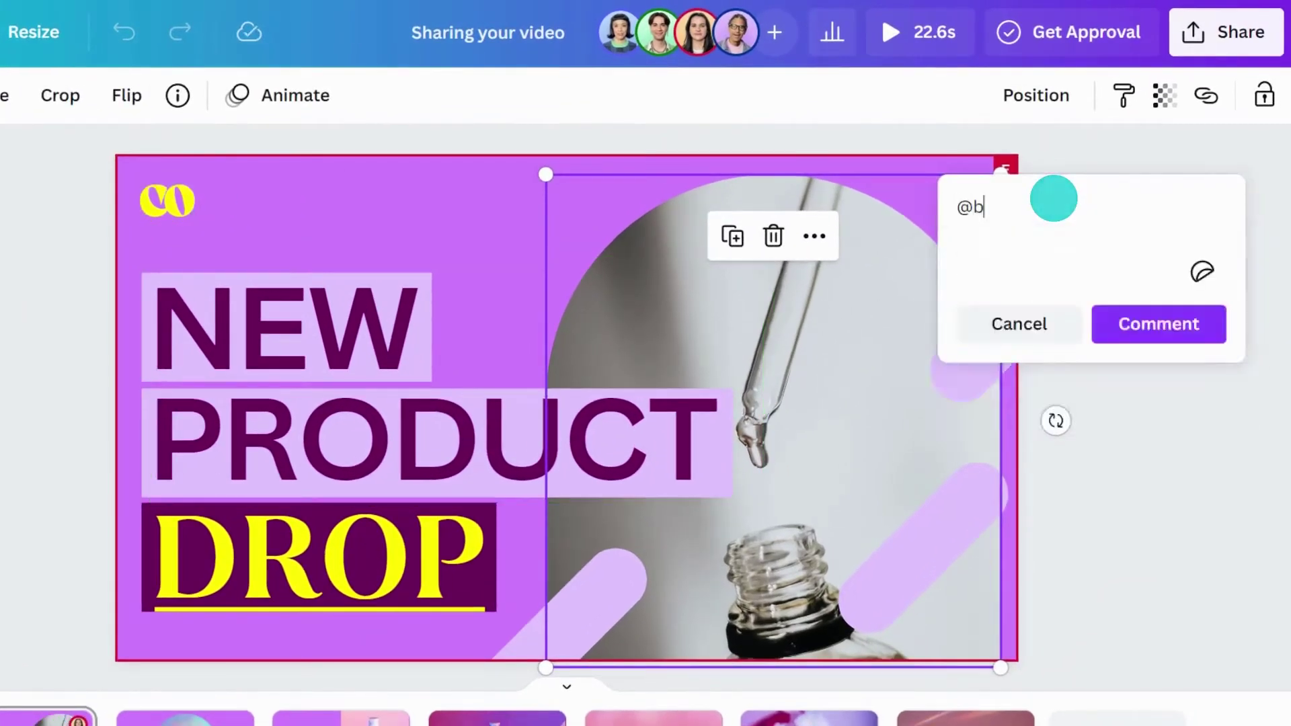
text(en)
key(Return)
text(Can you update this photo)
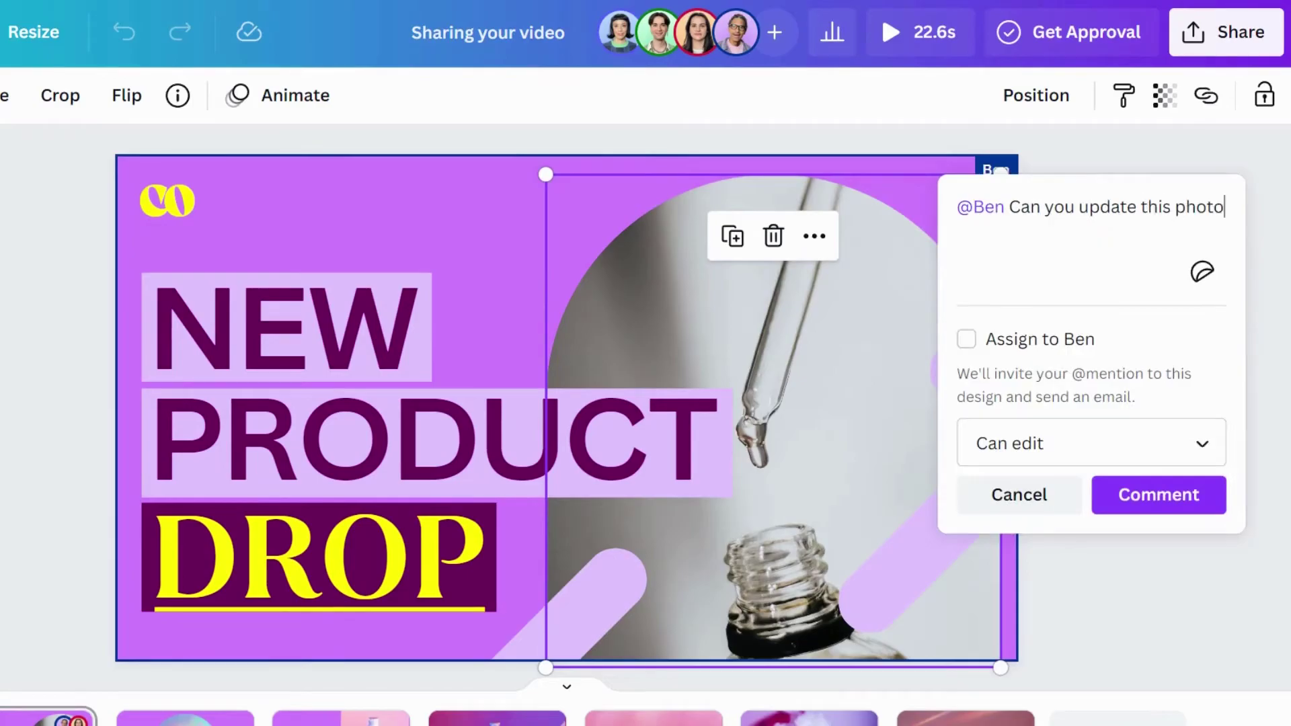
text( with the latest product shot?)
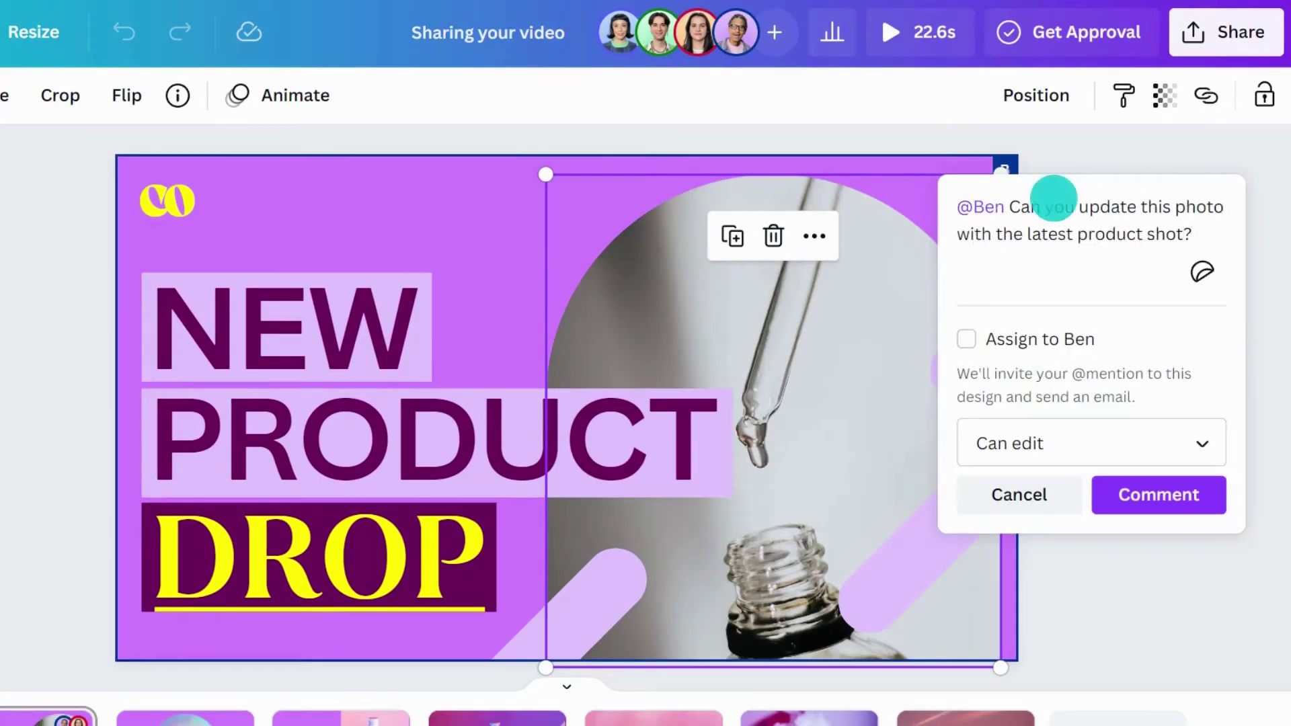
click(967, 339)
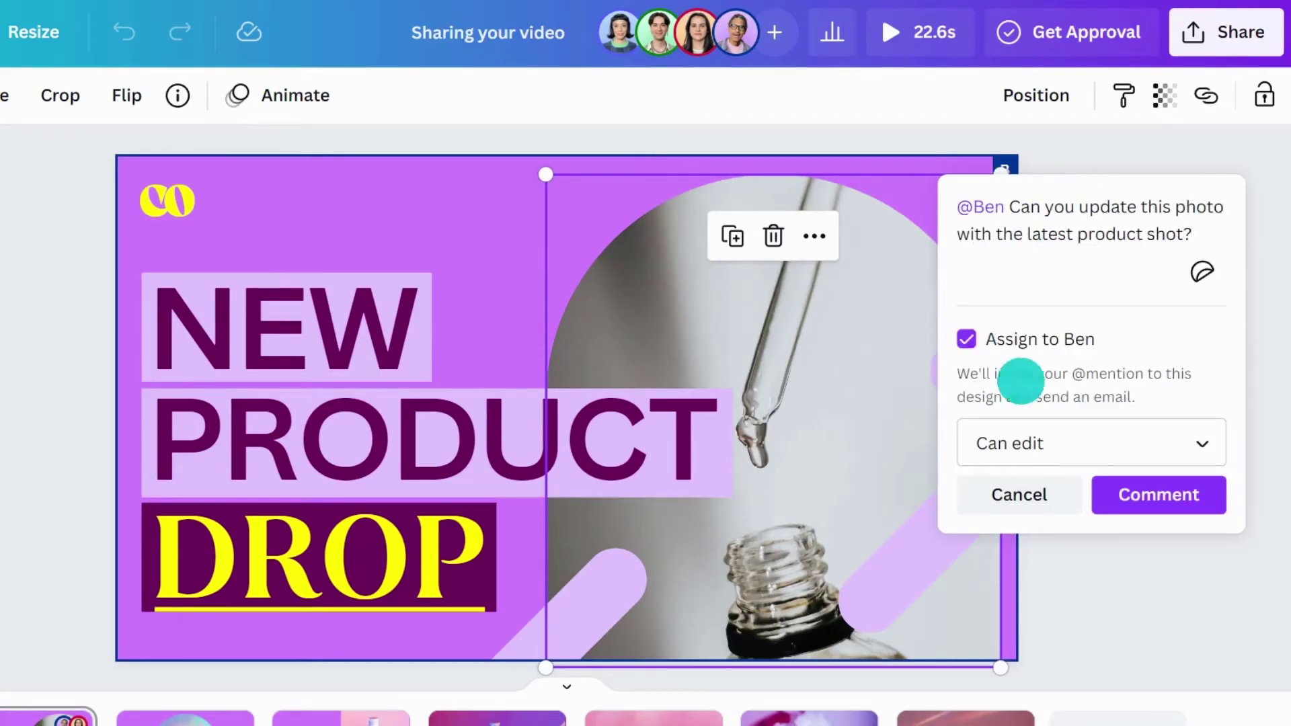
click(1161, 495)
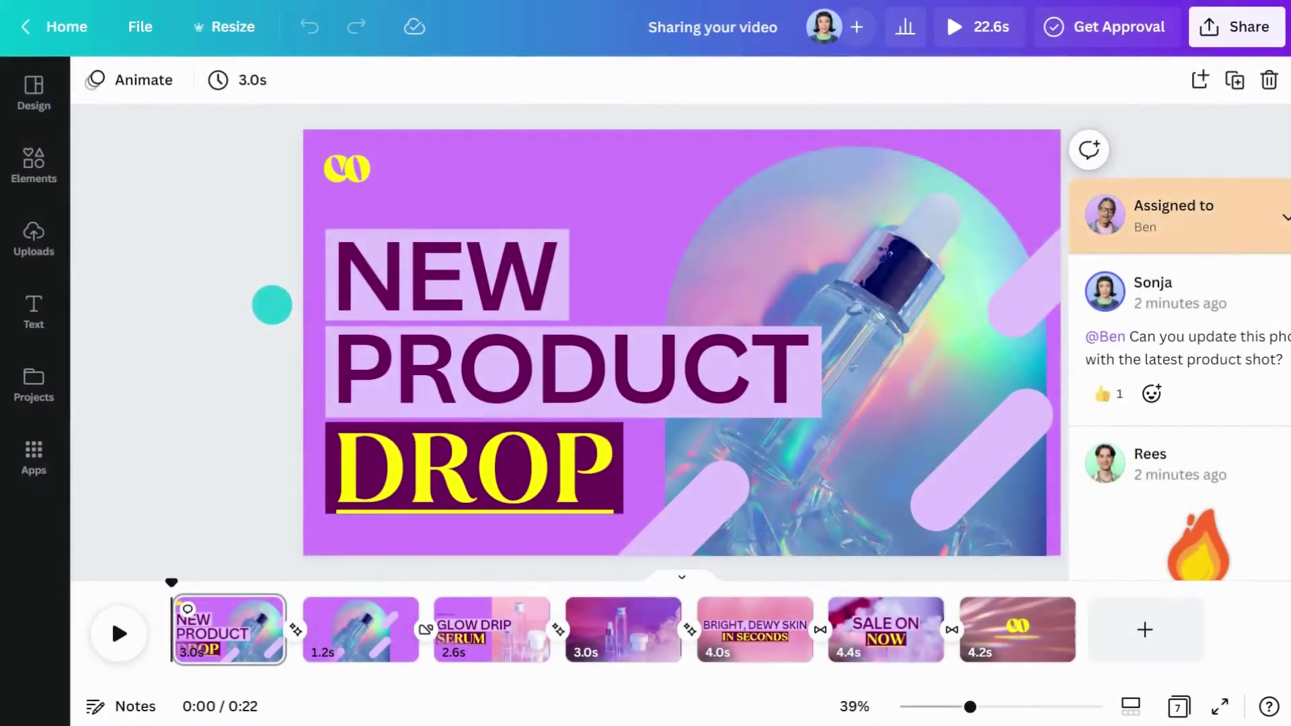
- Choose MP4 Video as the download file type
click(1234, 28)
click(1070, 514)
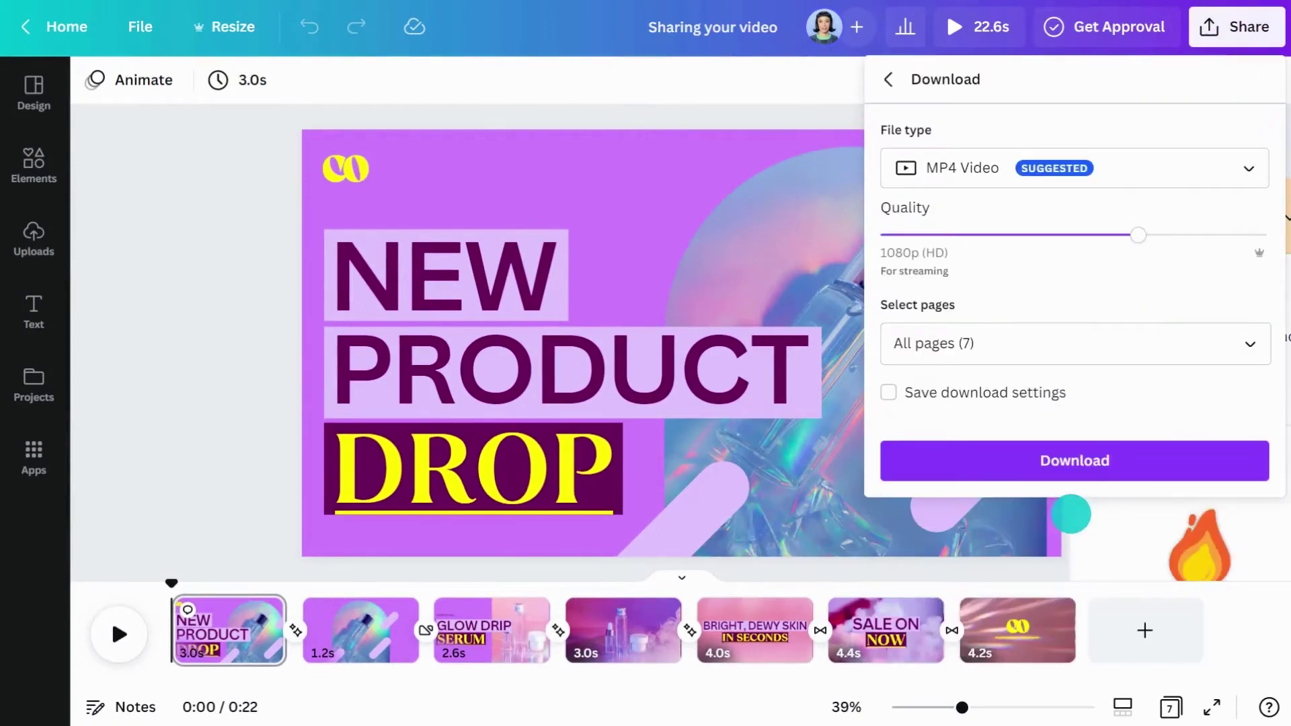
click(1062, 167)
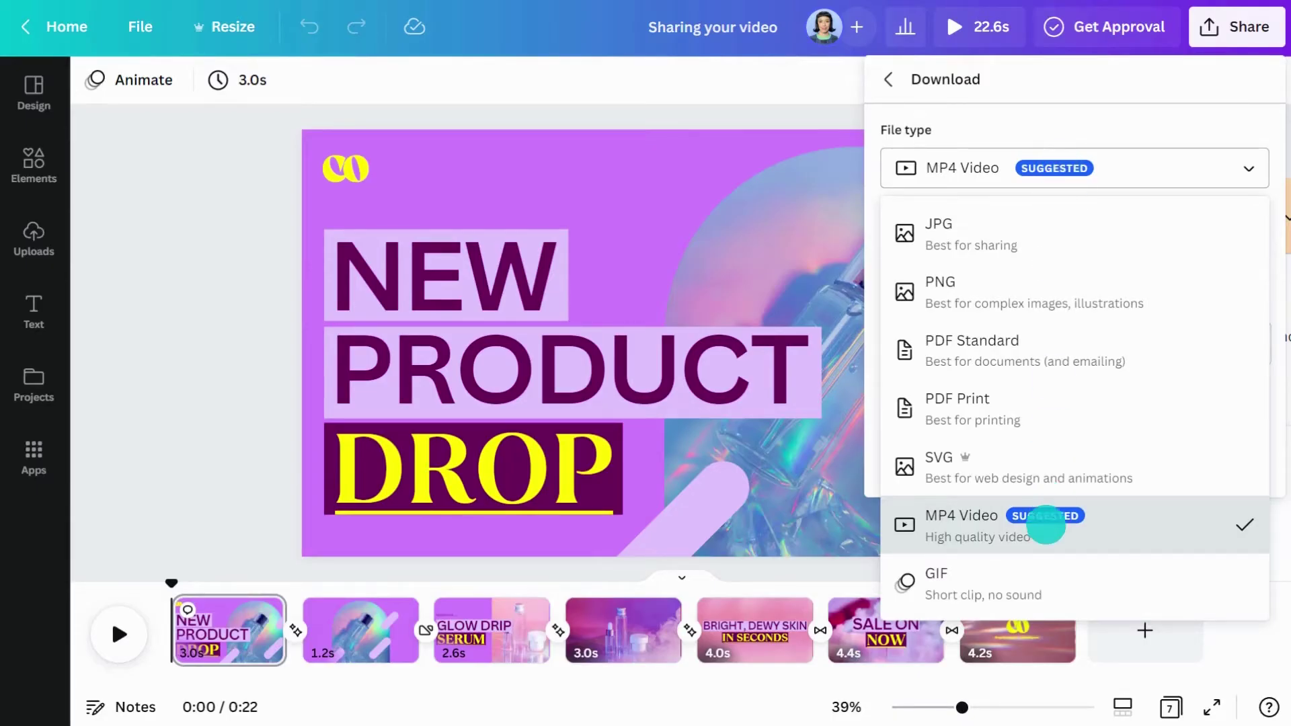
click(1047, 524)
- Select all seven pages for export and download the MP4 video
click(1031, 341)
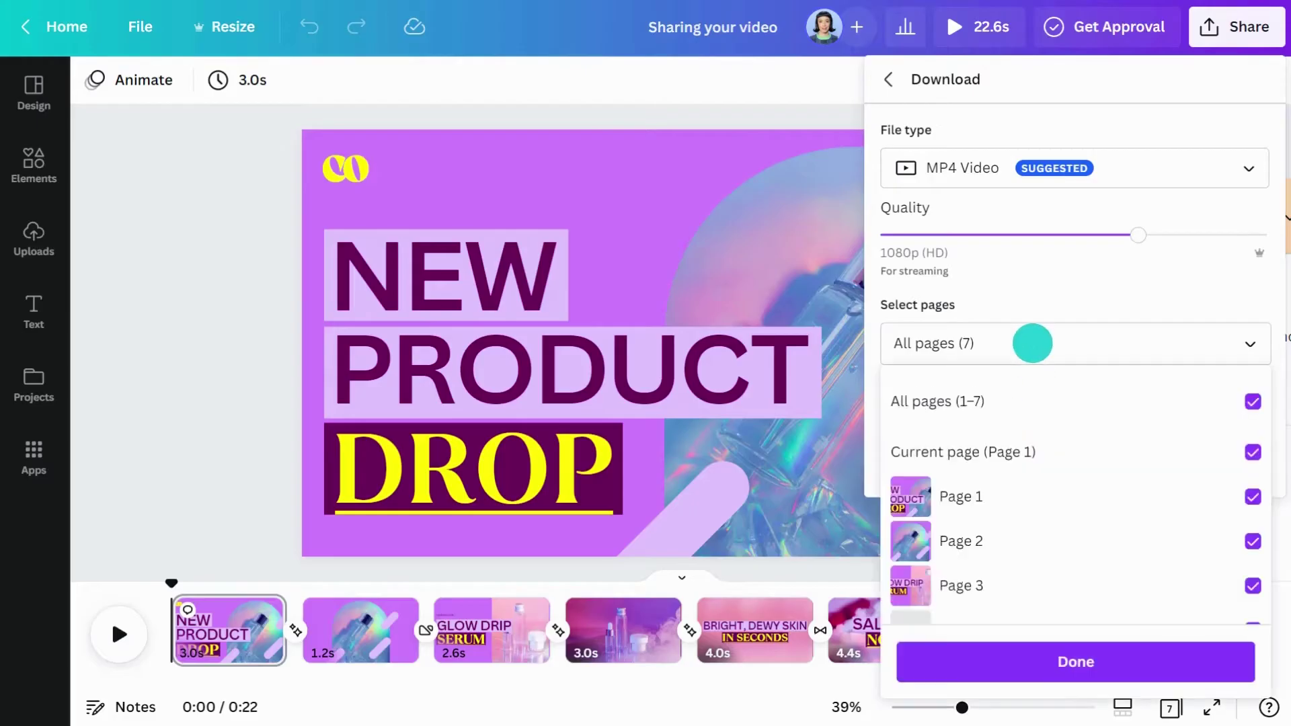
click(1251, 496)
click(1253, 541)
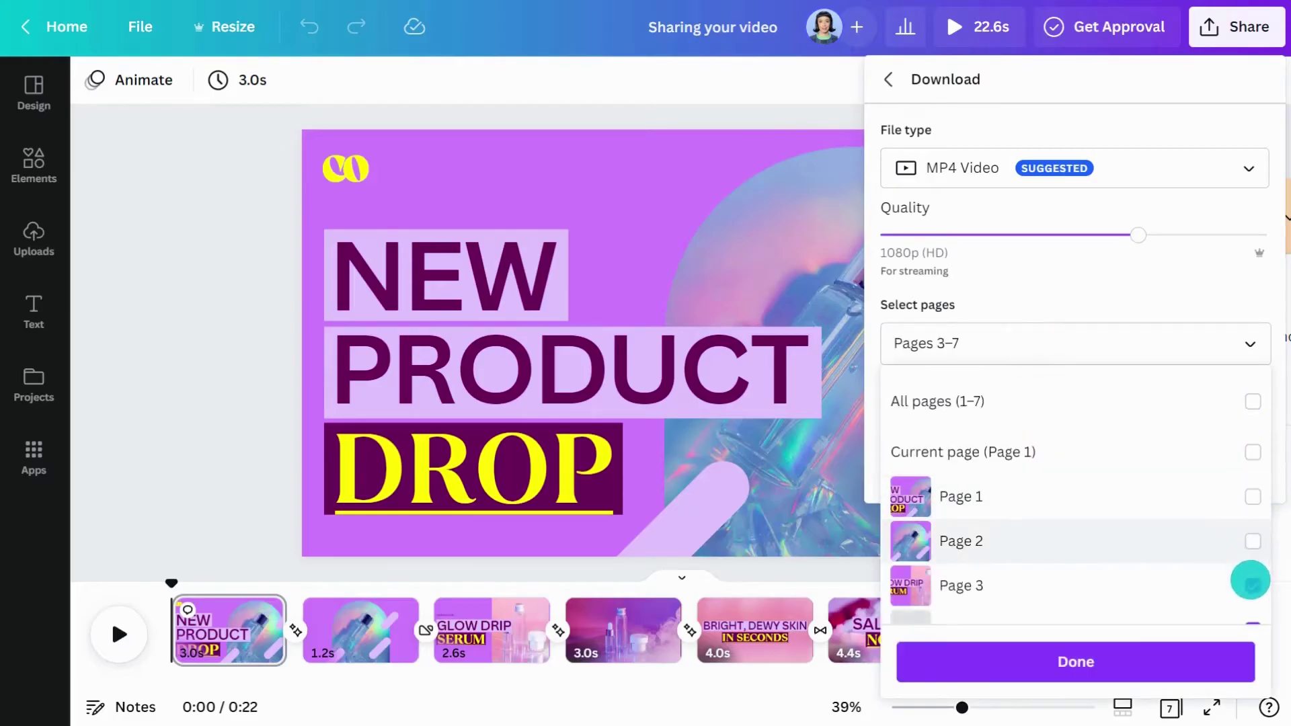
click(1253, 586)
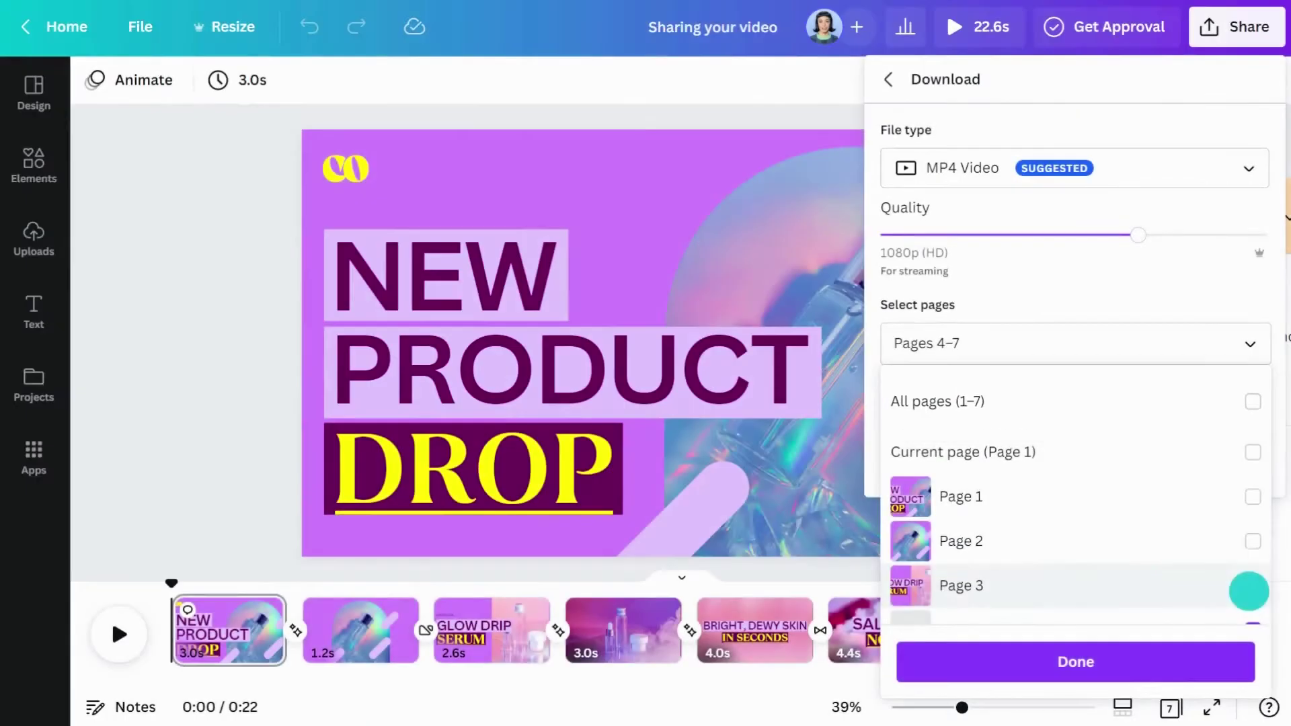
click(1252, 401)
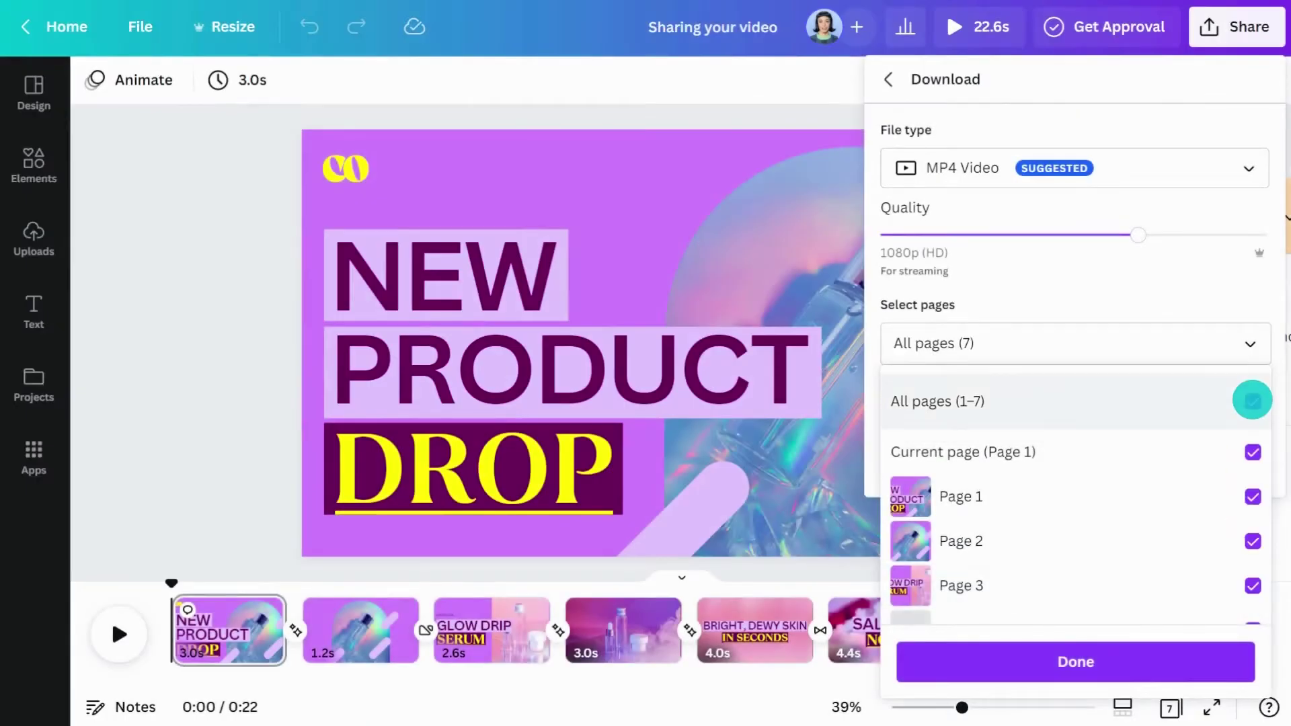
click(1078, 661)
click(1068, 460)
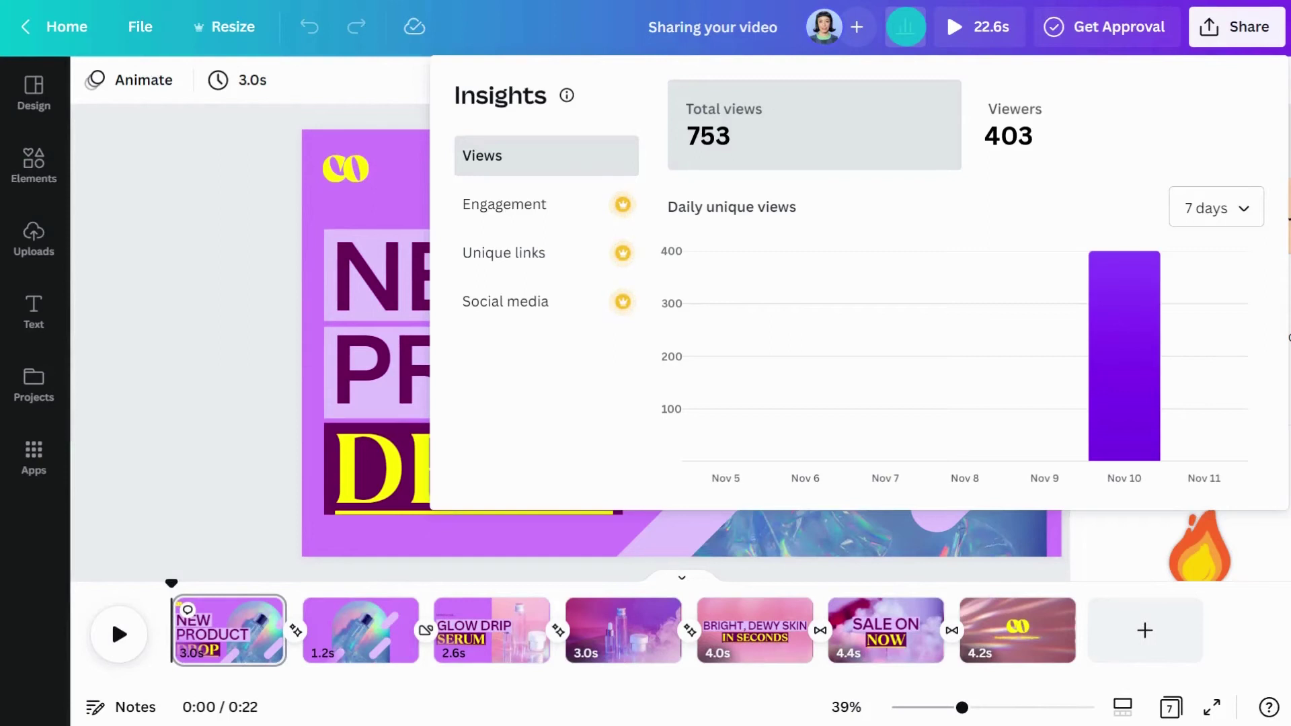
- View the Unique links tracking options, then close Insights back to the design
click(505, 254)
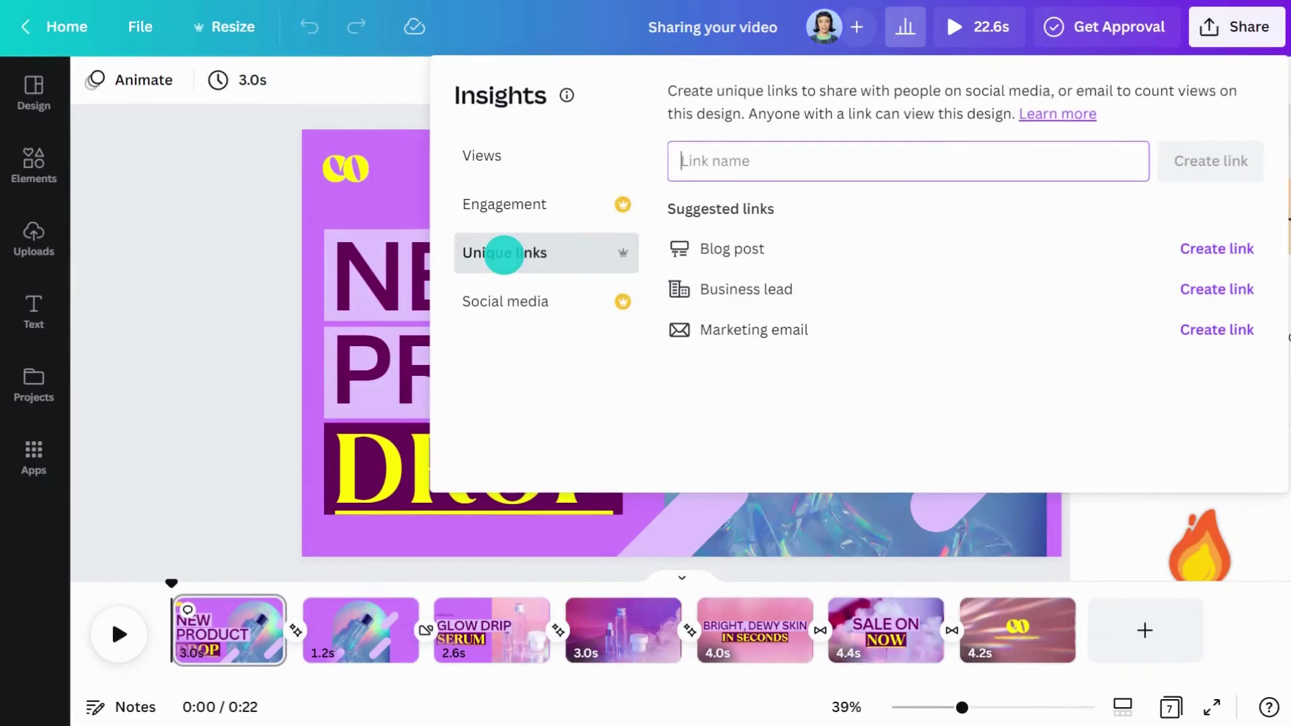
click(273, 259)
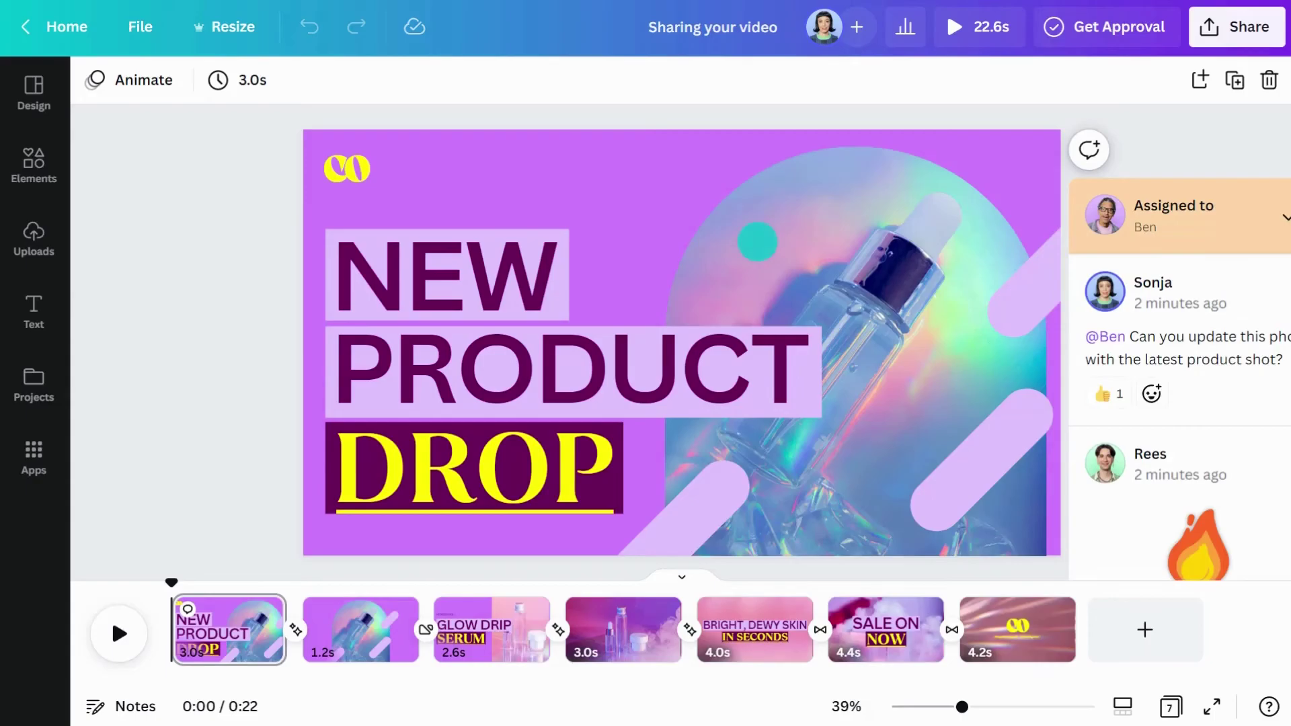
- Publish the MP4 to the Instagram Business account with a Glow Drip Serum #glowup caption
click(1233, 27)
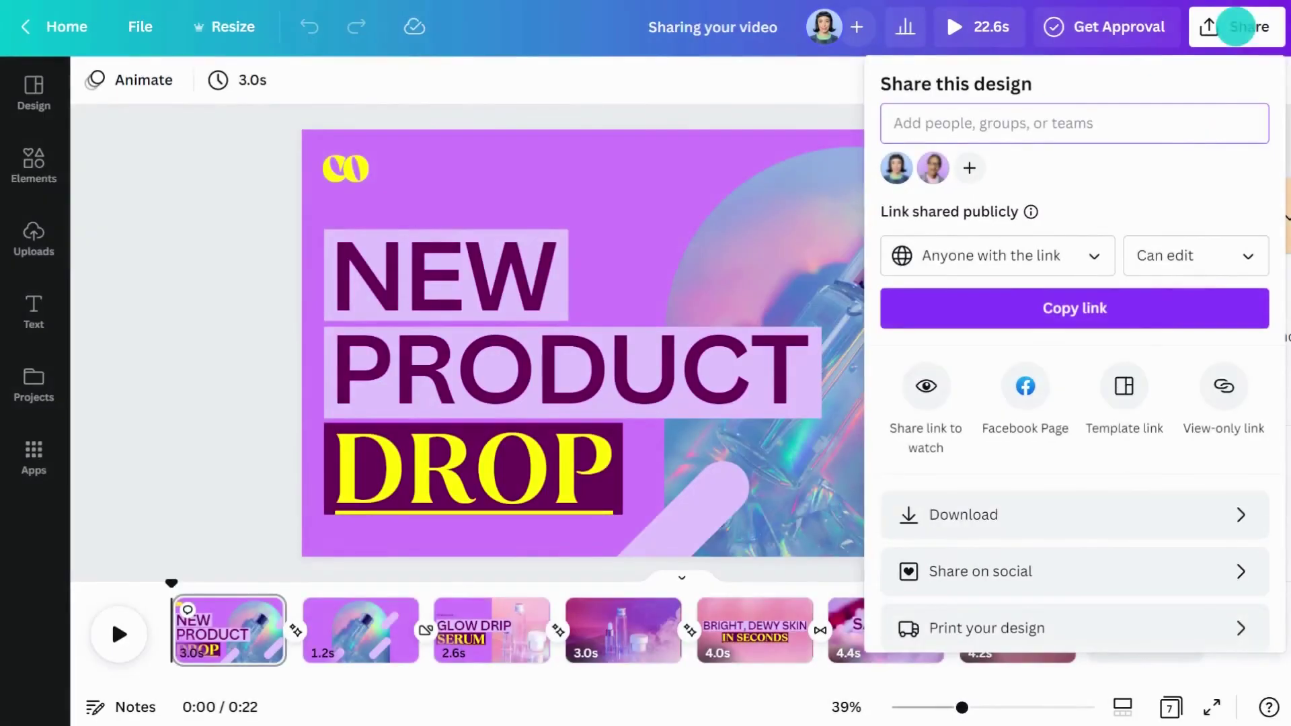
click(1055, 571)
click(1027, 191)
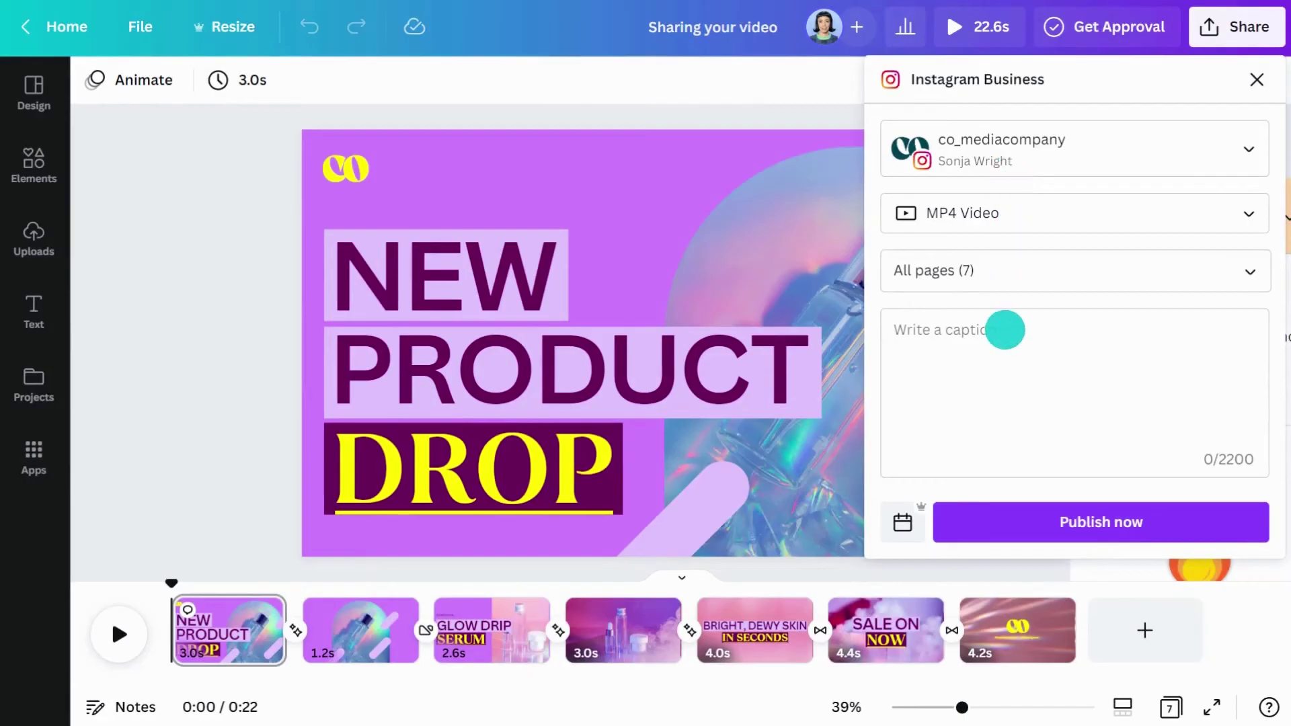
click(1004, 330)
text(NEW Glow Drip )
text(Bright,)
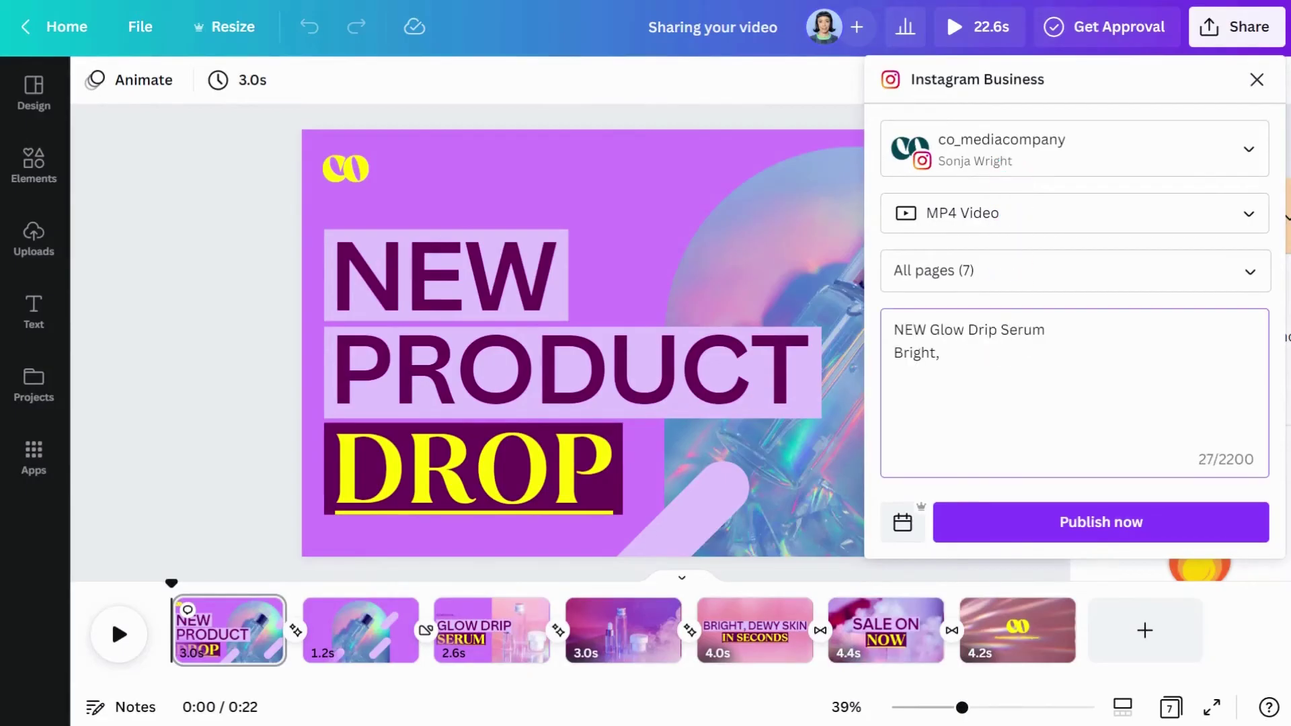
text(seconds. #gl)
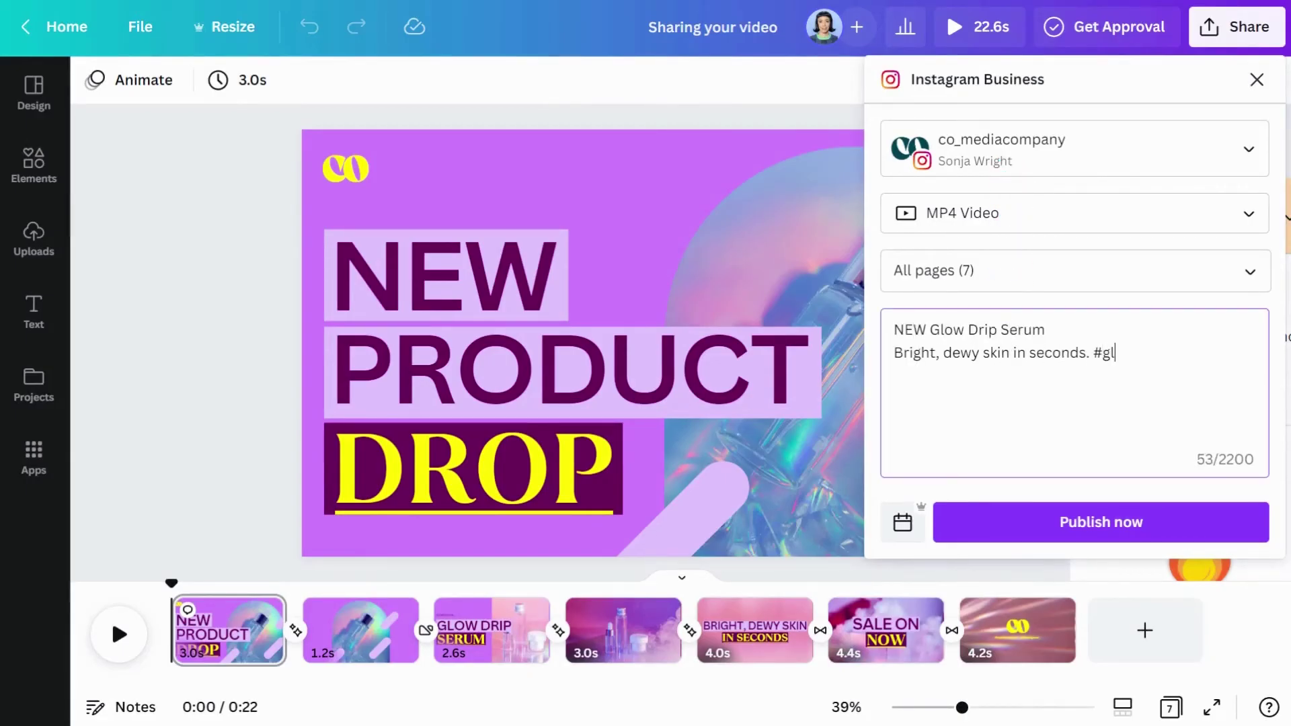
text(owup)
click(1062, 521)
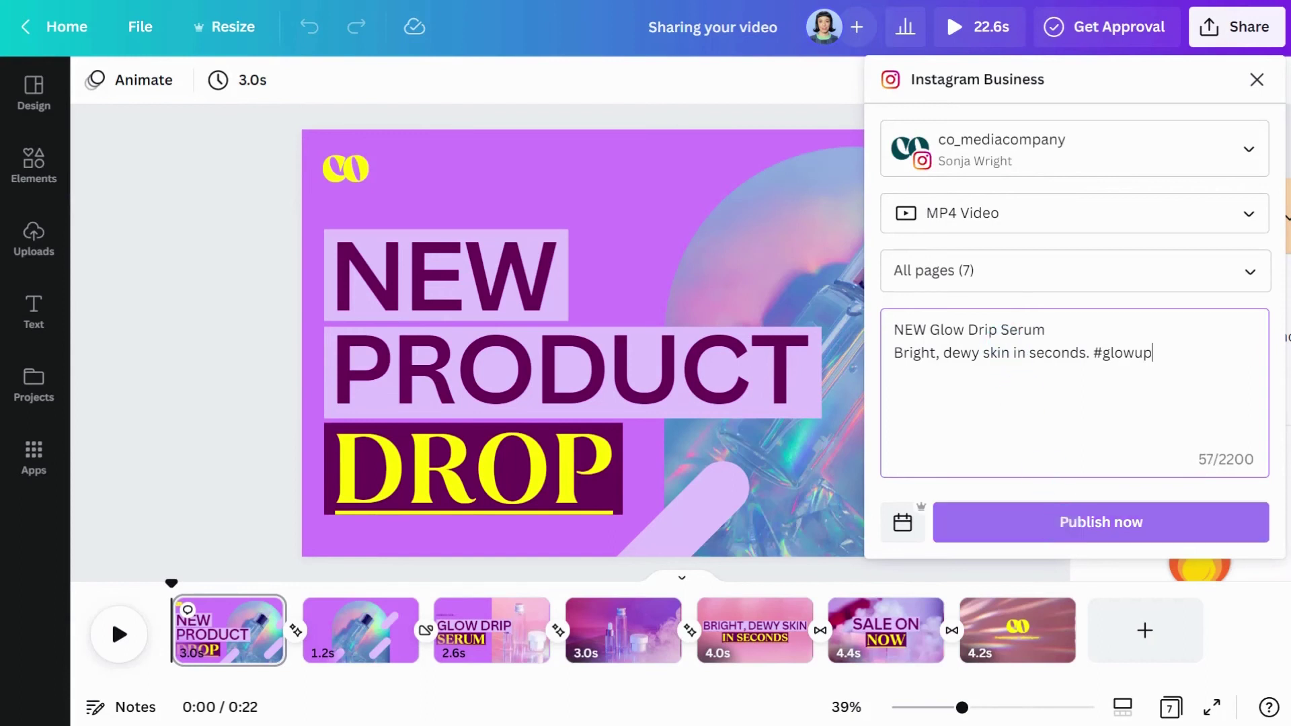